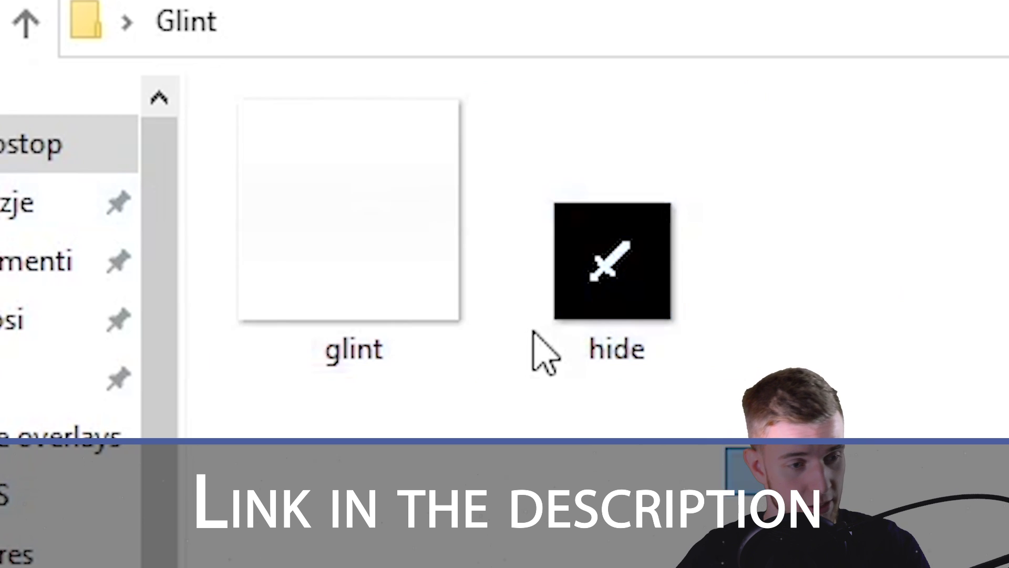
Step: Resize the blank paint.net canvas to a square image
drag(531, 349, 259, 218)
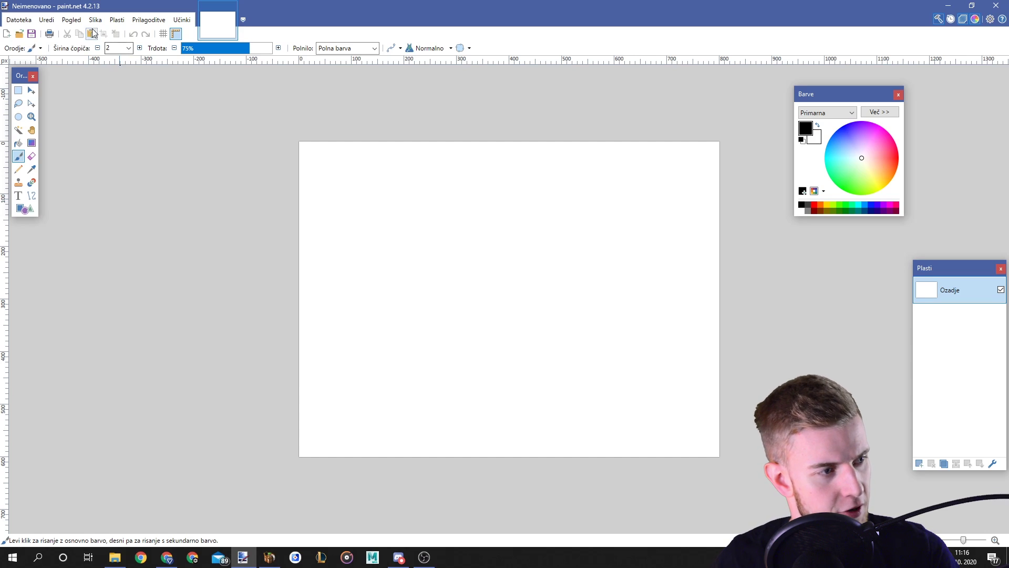
click(95, 20)
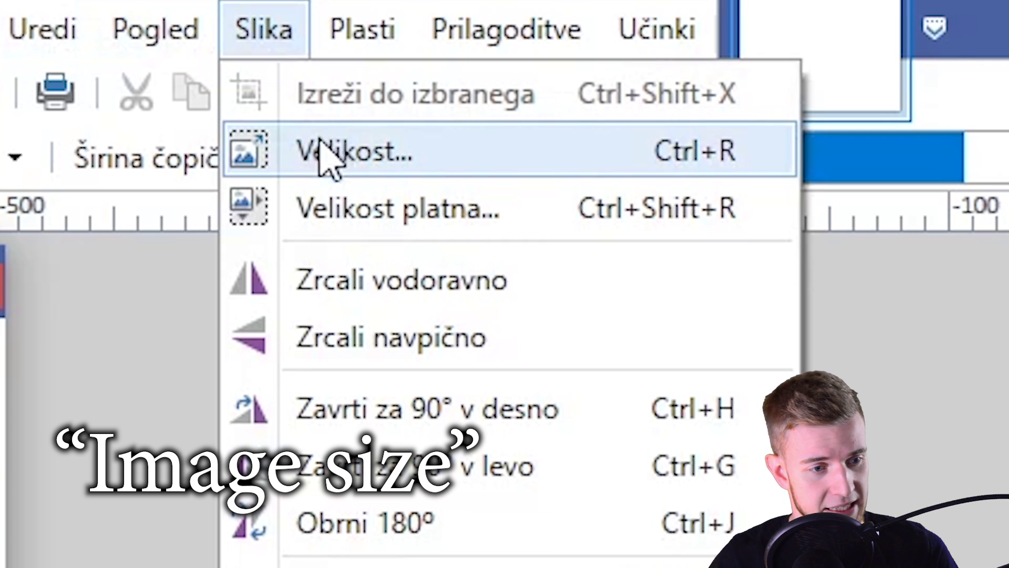
click(328, 157)
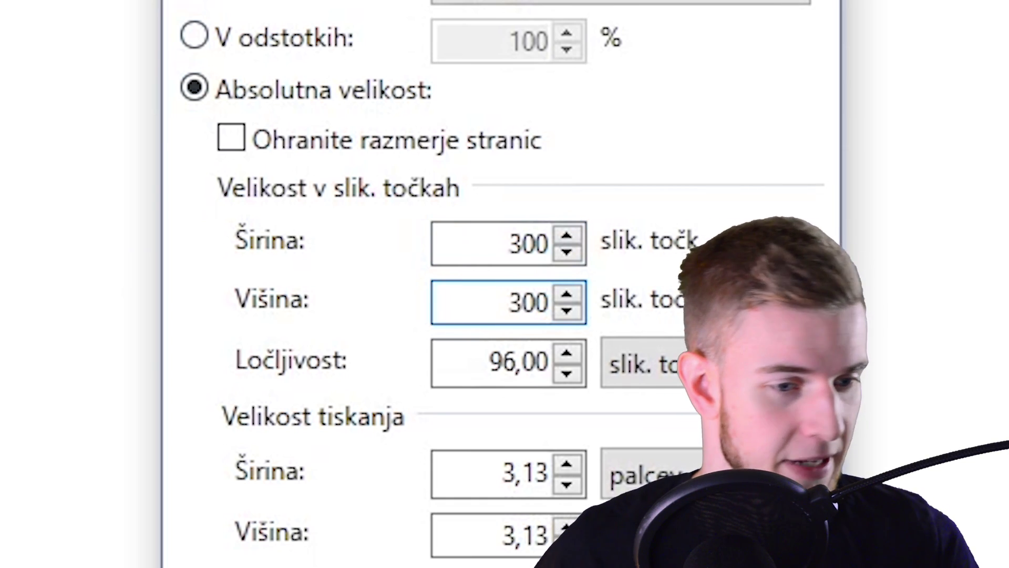
key(Return)
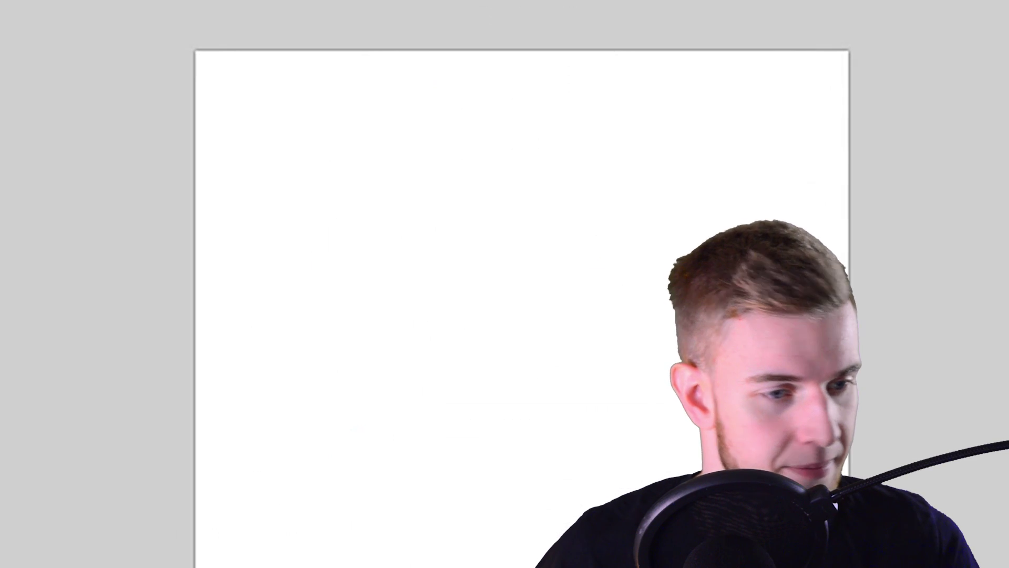
Step: Draw a reflected linear white-to-transparent gradient band from the centre and save it as glint
click(237, 203)
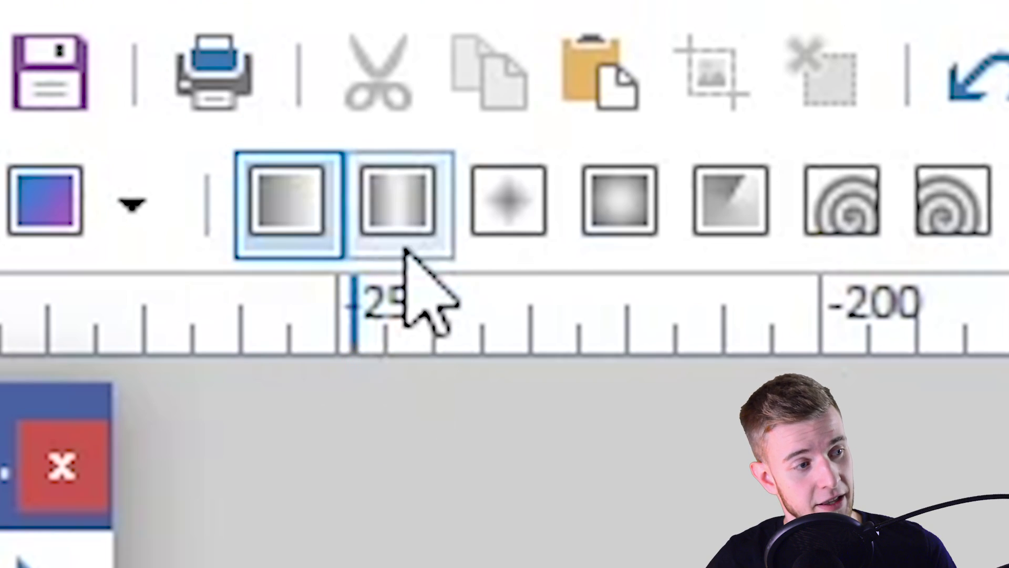
click(413, 218)
click(300, 95)
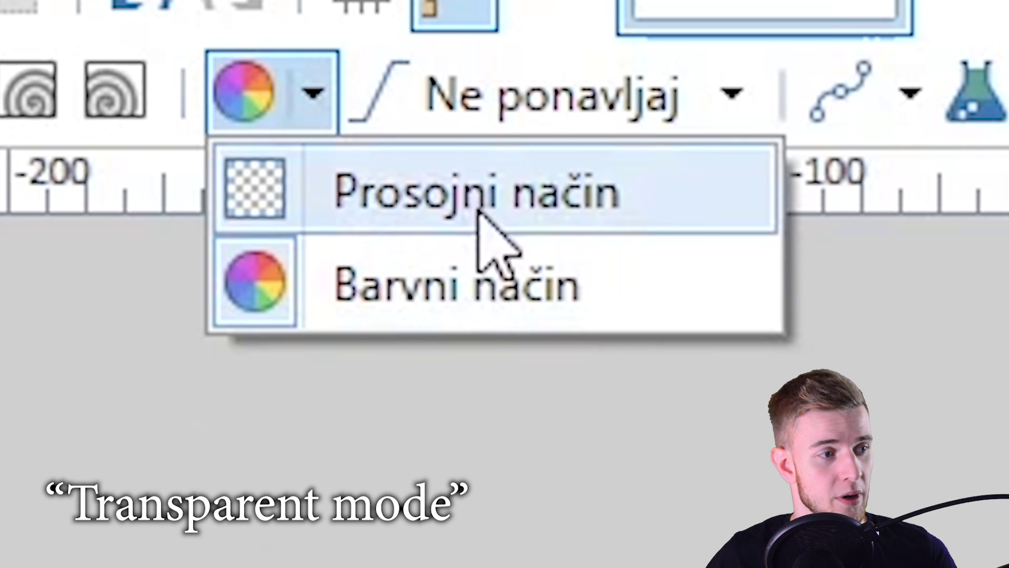
click(363, 211)
drag(465, 285, 468, 488)
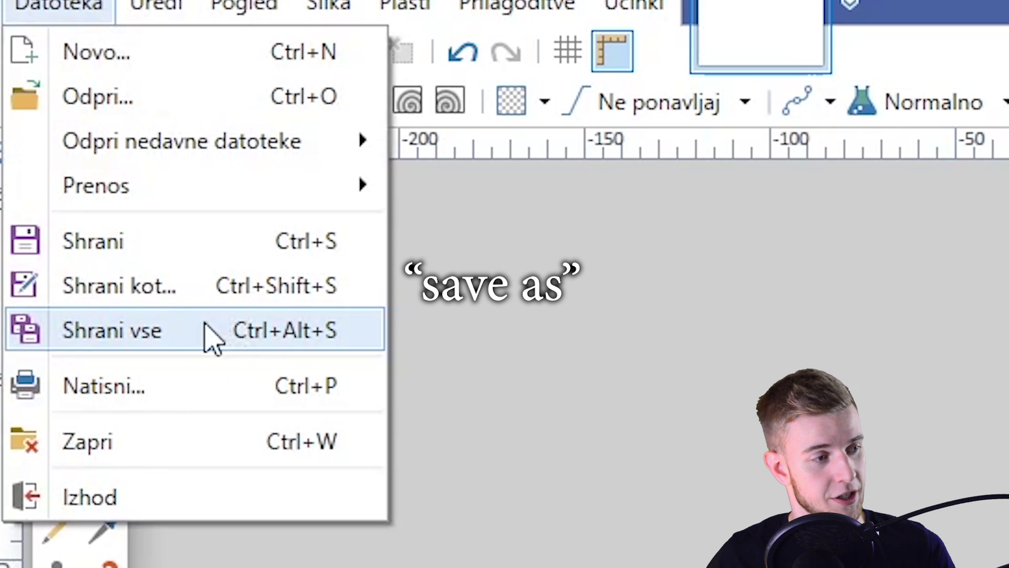
click(205, 329)
text(glint)
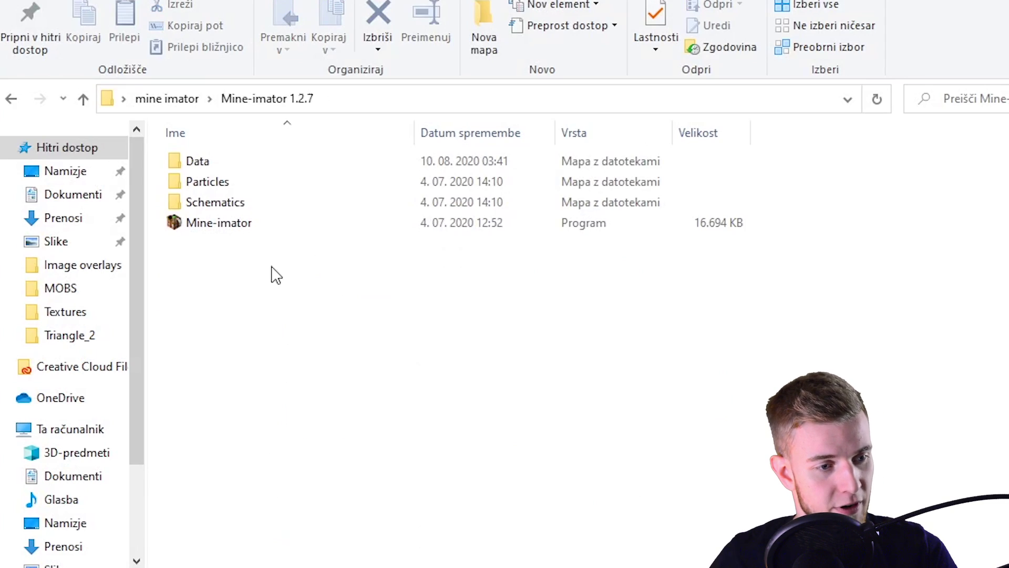
Step: Open Data > Minecraft > 1.16.1 archive, find textures/item/diamond_sword.png and drag it to the desktop
double_click(213, 163)
double_click(218, 180)
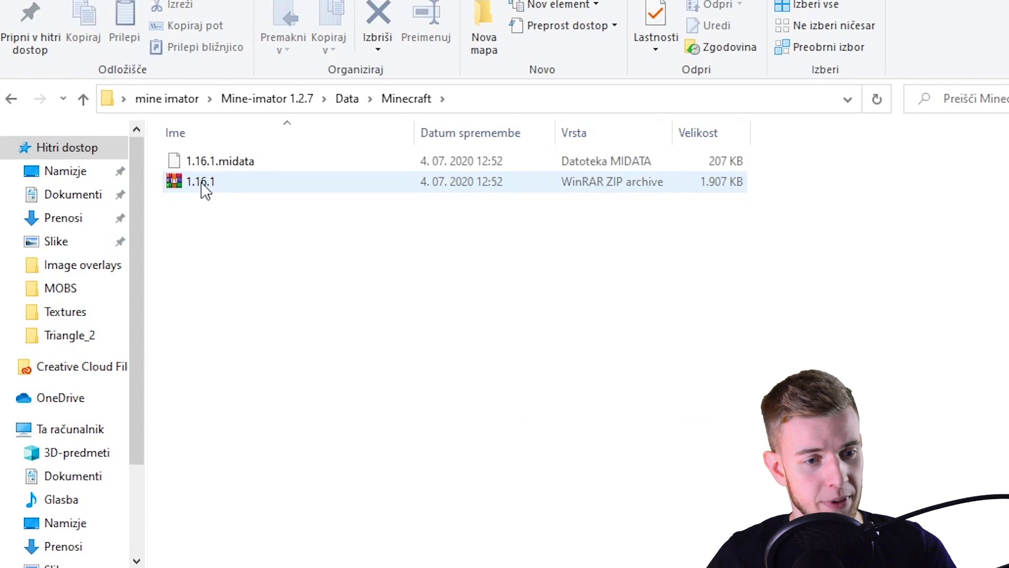
double_click(203, 184)
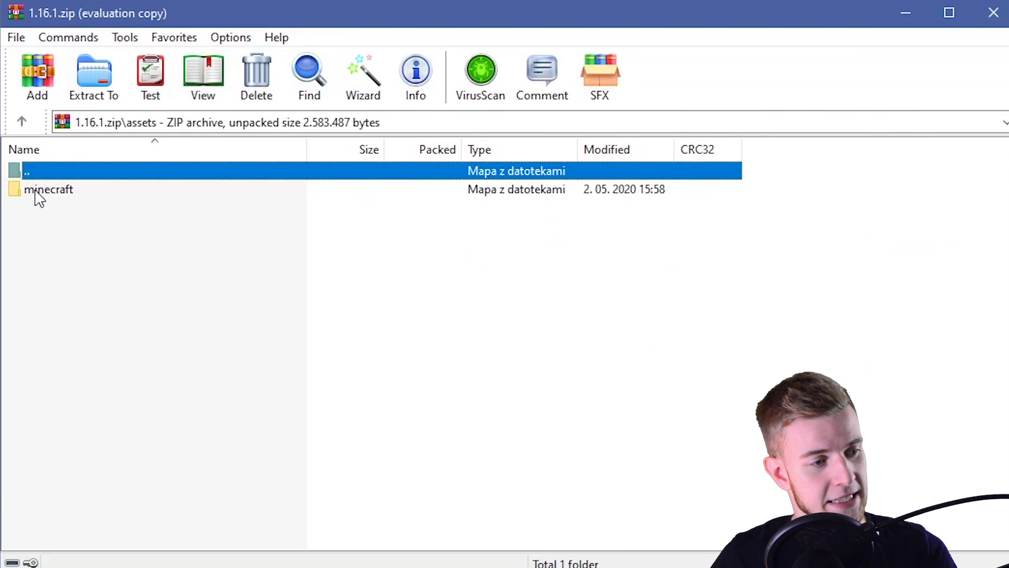
double_click(39, 192)
double_click(48, 227)
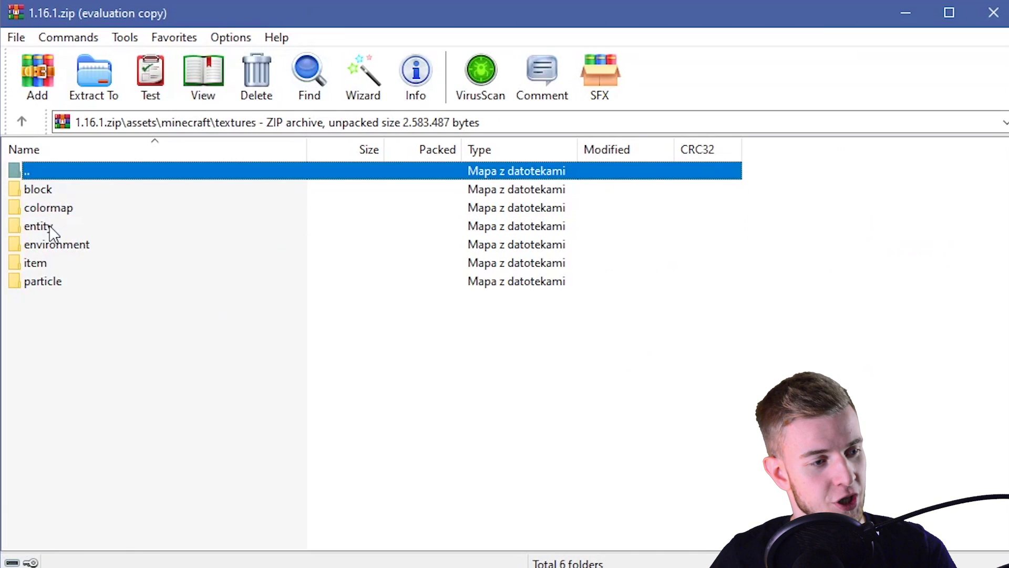
click(39, 263)
double_click(39, 264)
text(diamond)
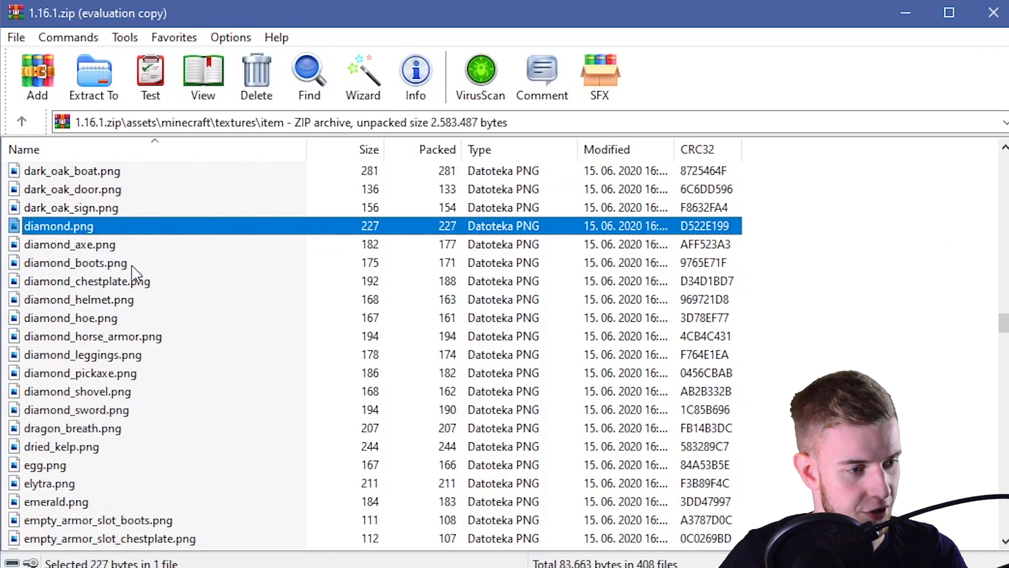
drag(92, 410, 235, 279)
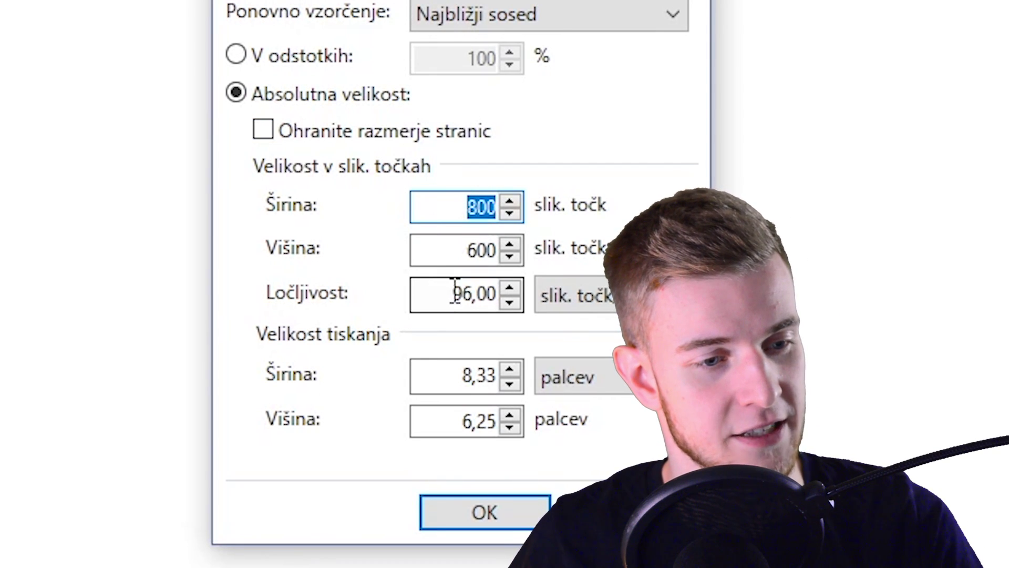
Step: Resize the image to 48 × 48 pixels and drop diamond_sword.png onto the canvas as a layer
text(48)
key(Tab)
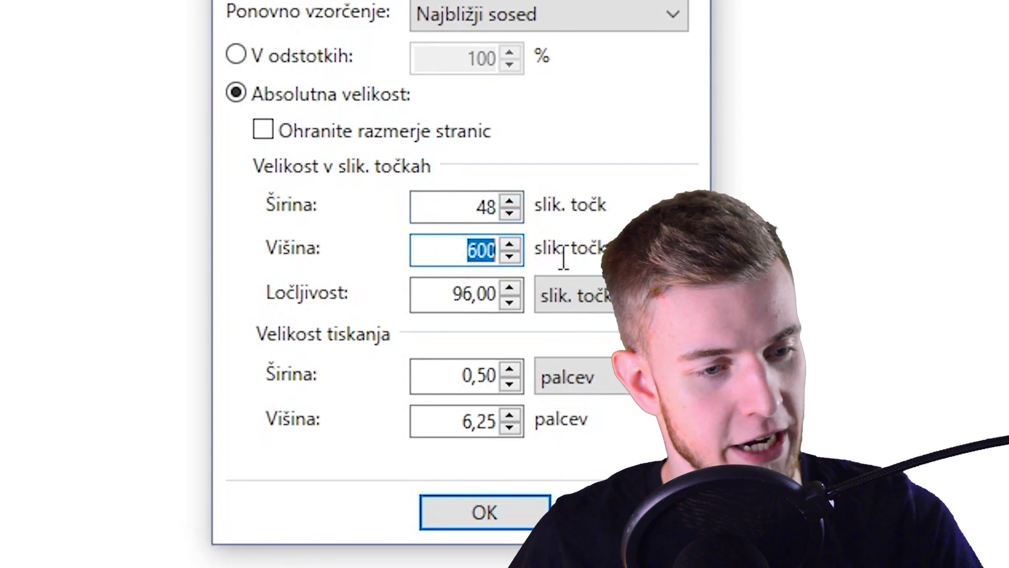
text(48)
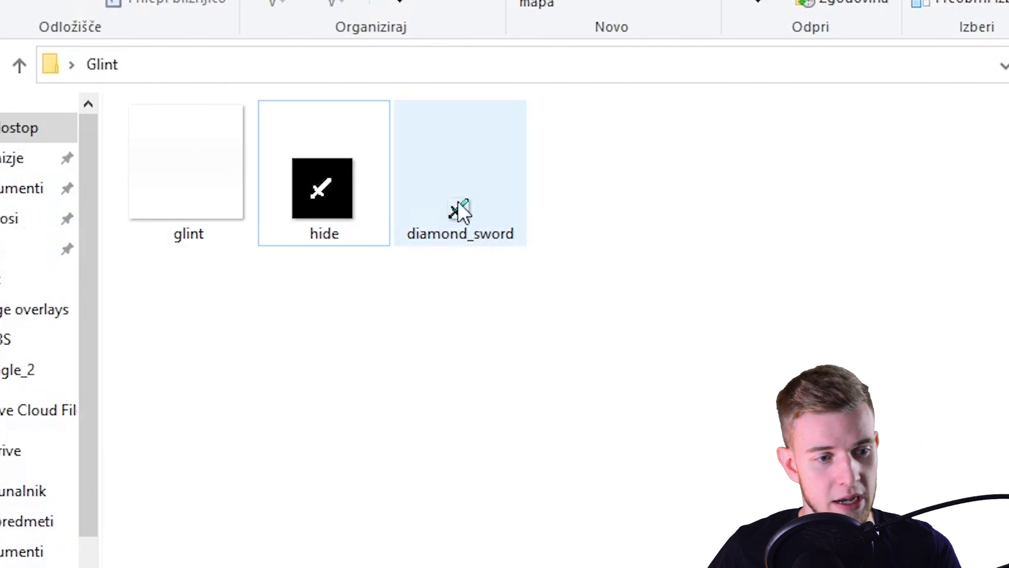
click(460, 210)
drag(460, 211, 484, 337)
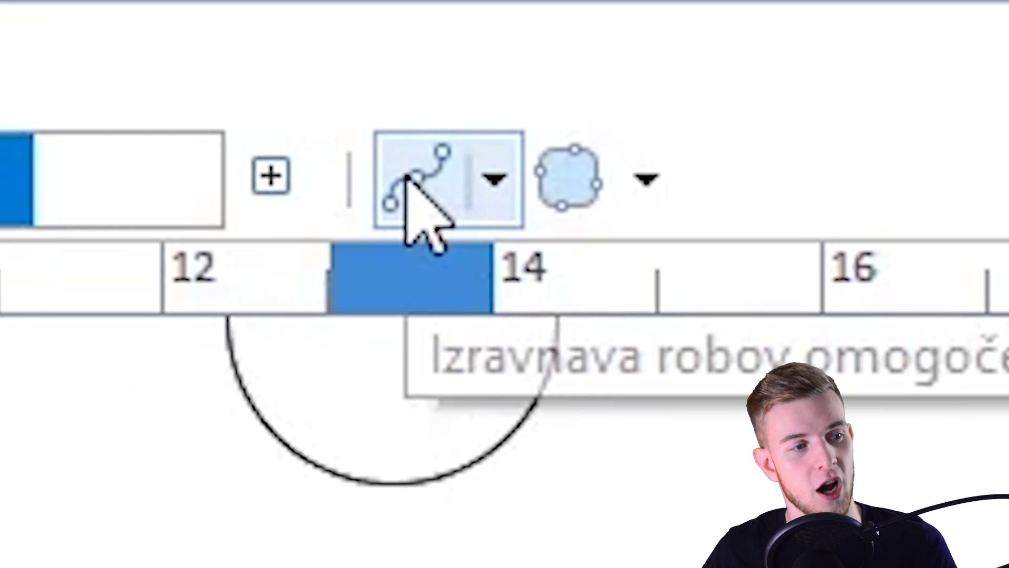
Step: With antialiasing off, erase the white background under the sword's guard and hilt
click(419, 220)
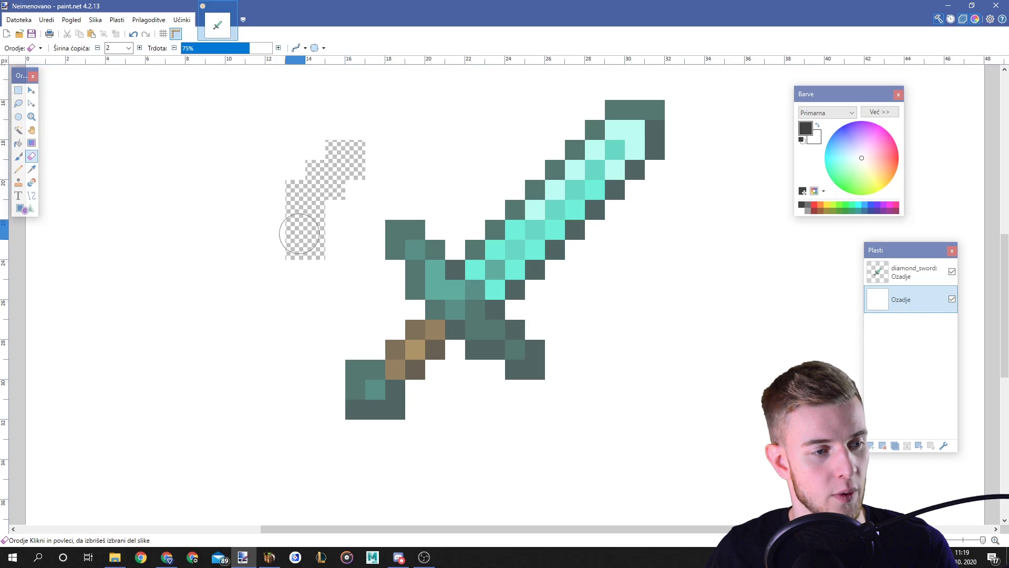
drag(299, 234, 322, 244)
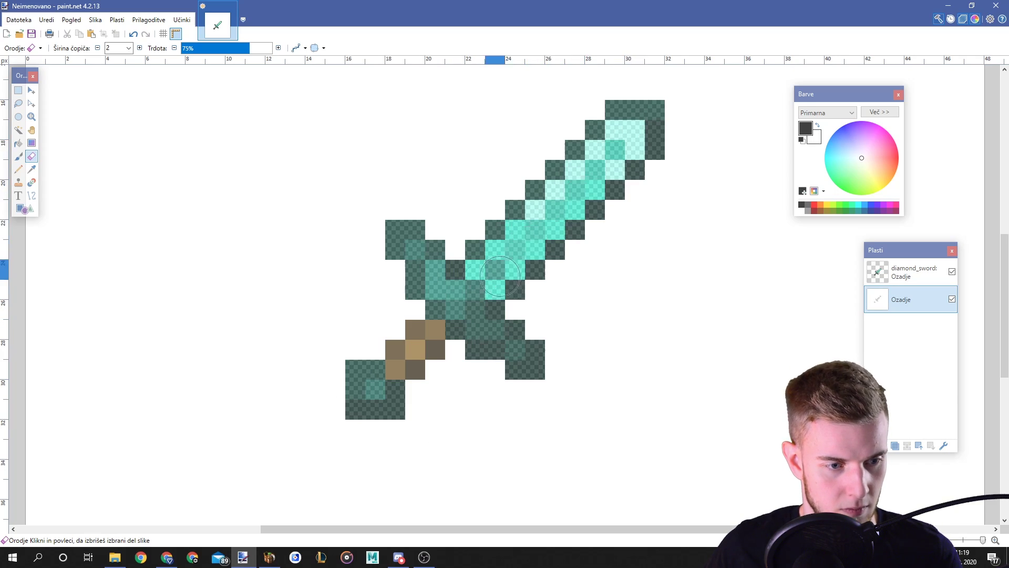
key(ctrl+b)
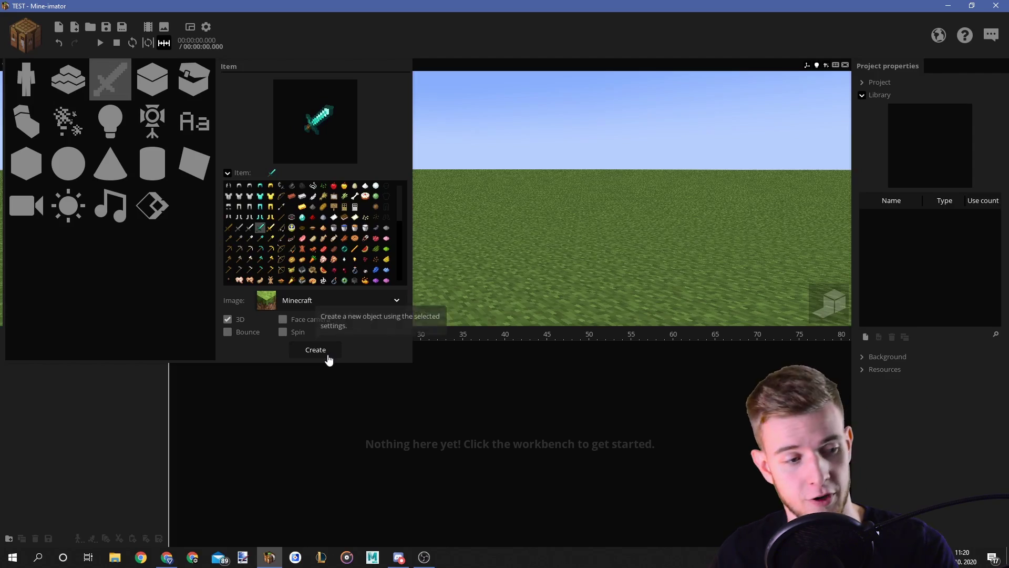
Step: Add the diamond sword item to the scene and name it Sword
click(316, 351)
click(951, 353)
text(Swor)
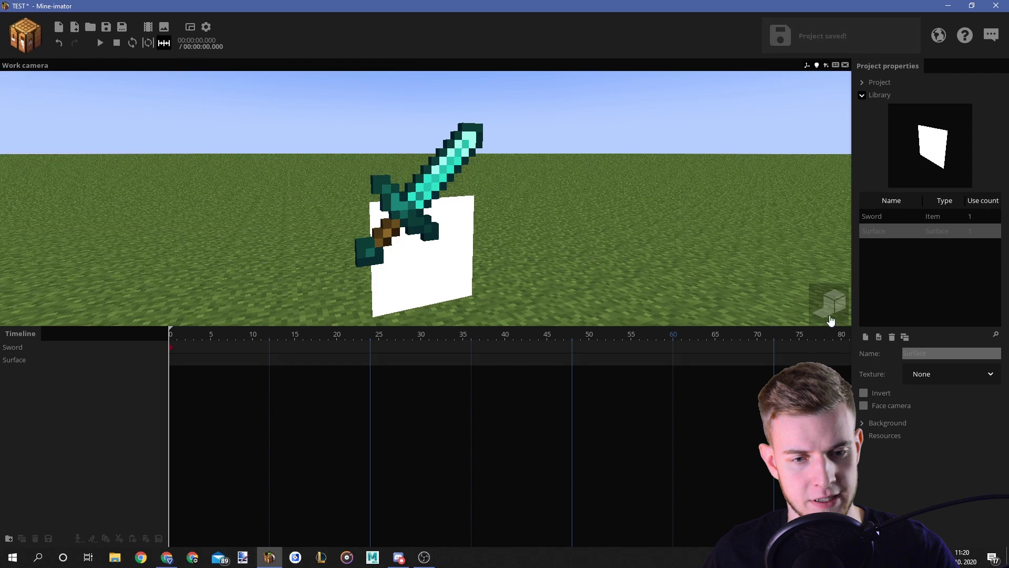
Step: Name the surface Hide, give it the hide image texture, and parent it to Sword
text(Hide)
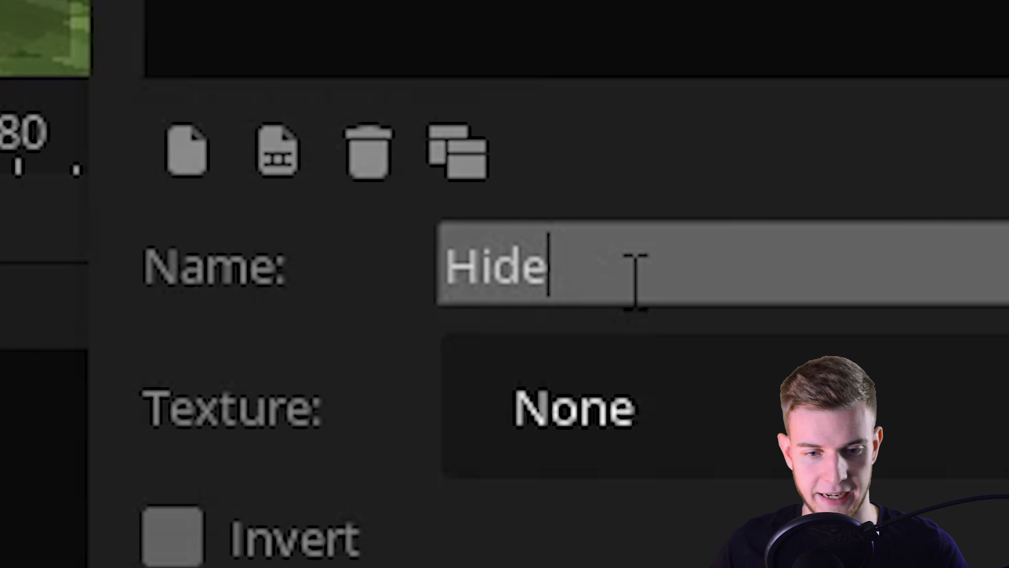
click(730, 410)
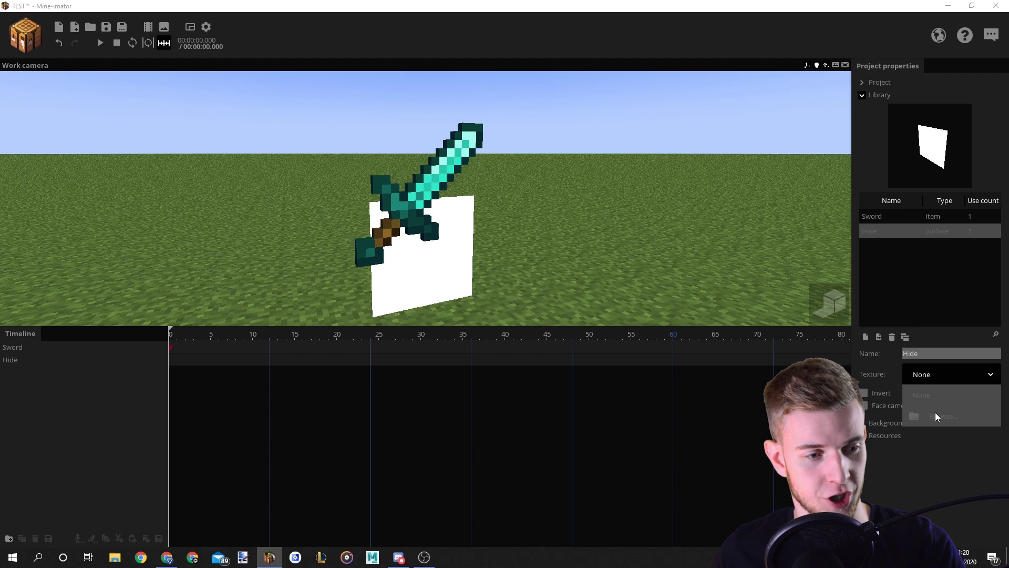
click(937, 417)
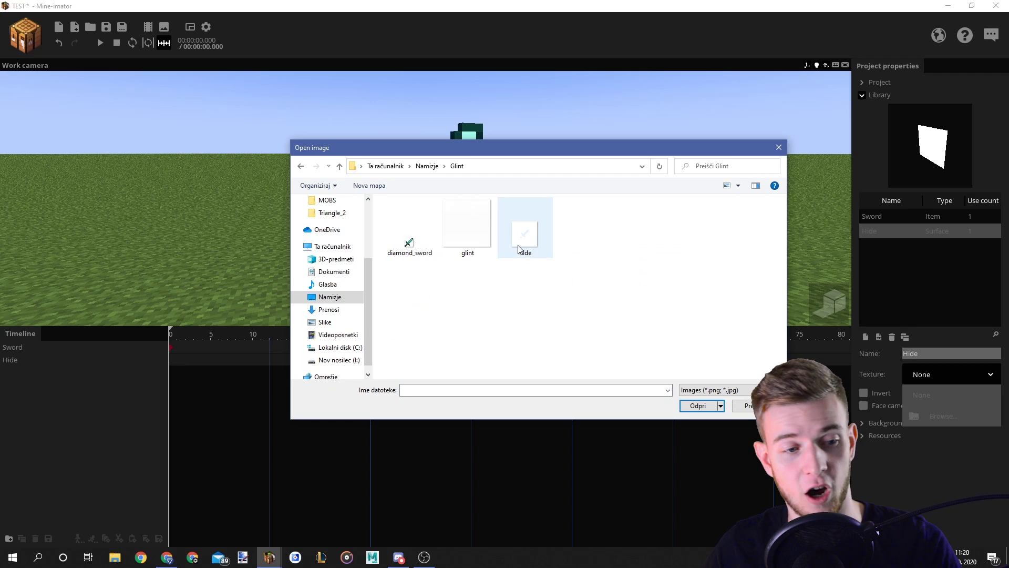
double_click(517, 253)
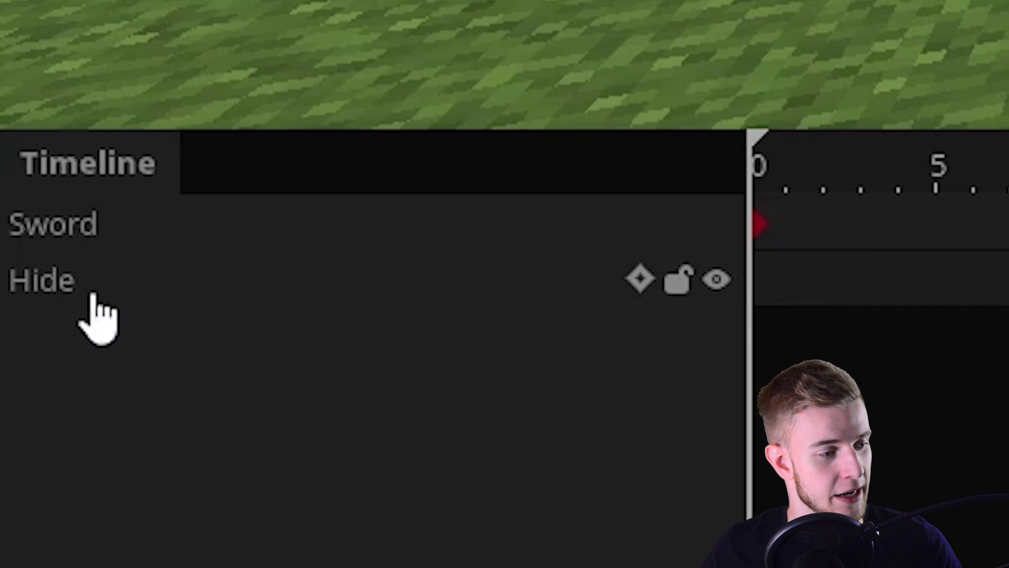
drag(21, 362, 16, 351)
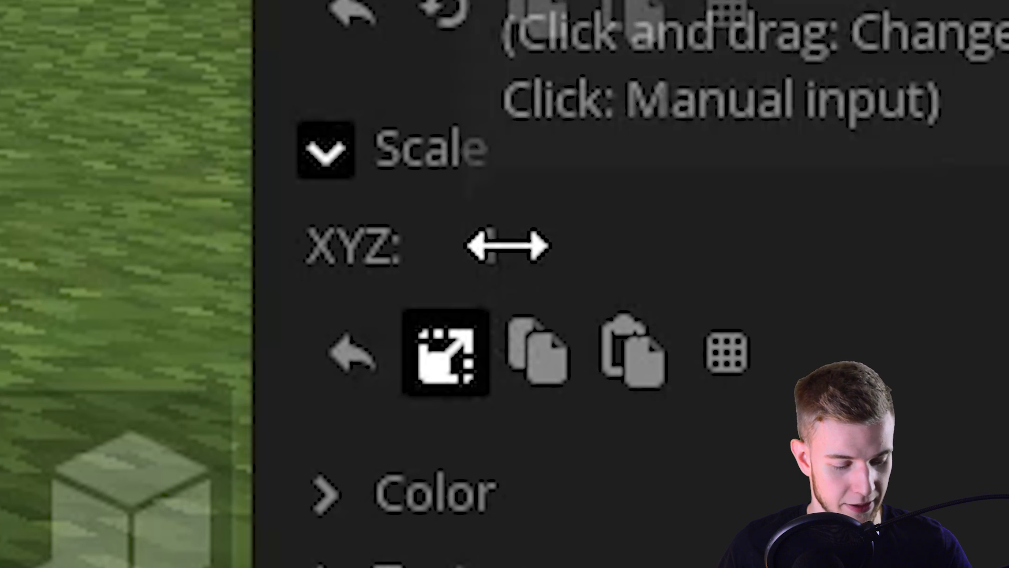
Step: Set Hide's overall scale to 3 and its Y position to 8
click(730, 242)
text(3)
key(Return)
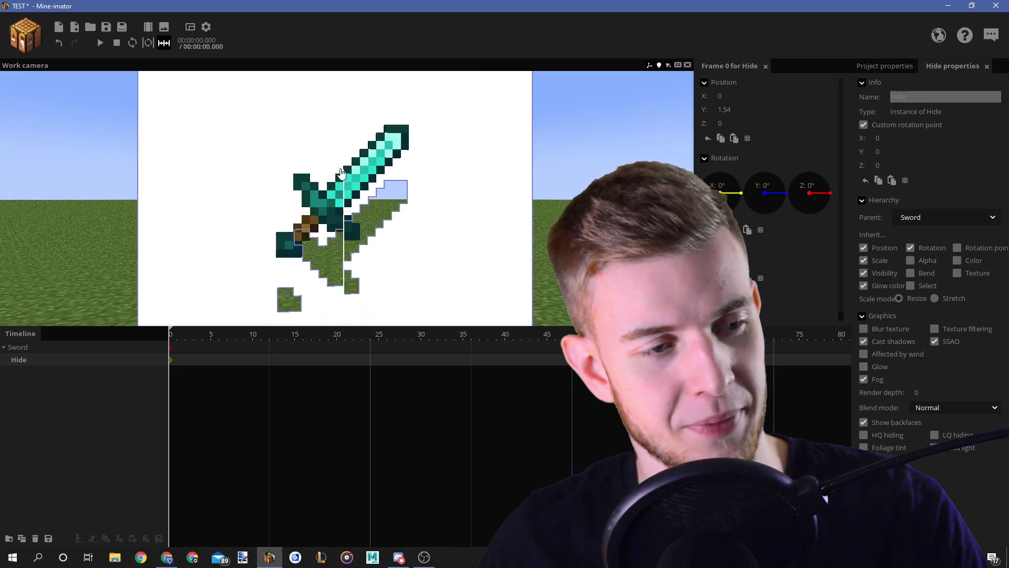
drag(342, 172, 333, 128)
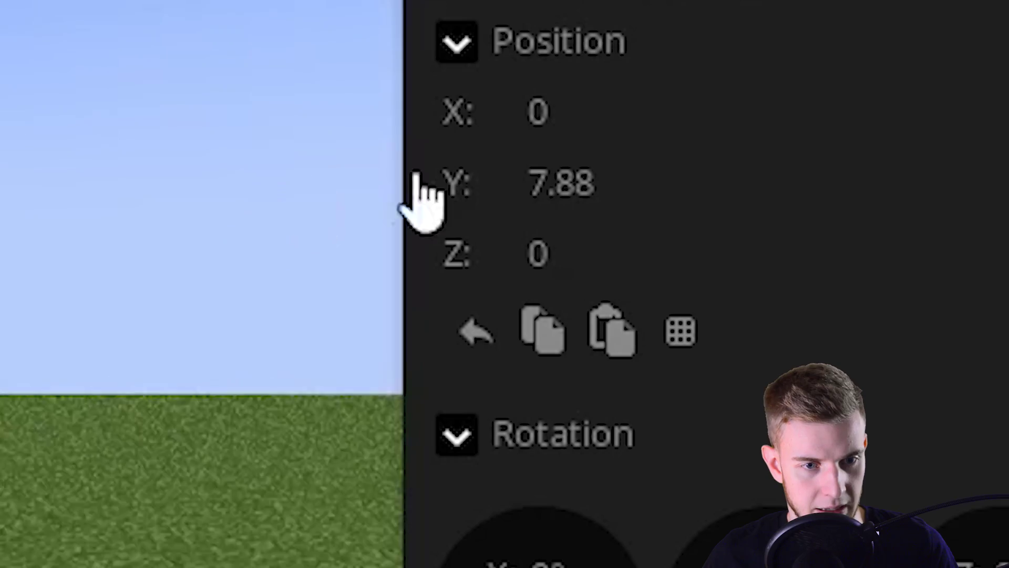
click(730, 107)
text(8)
key(Return)
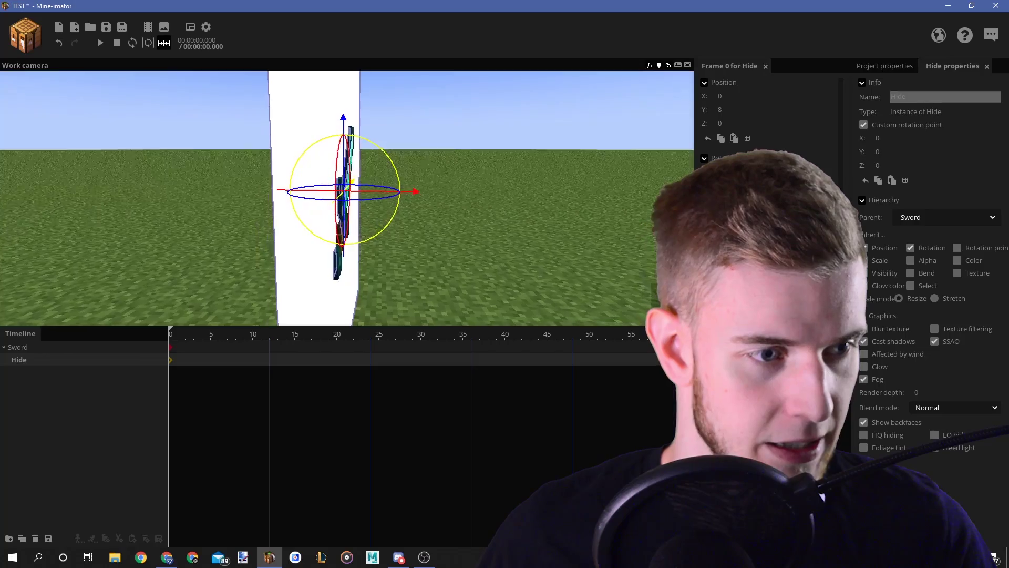
middle_drag(400, 205, 424, 204)
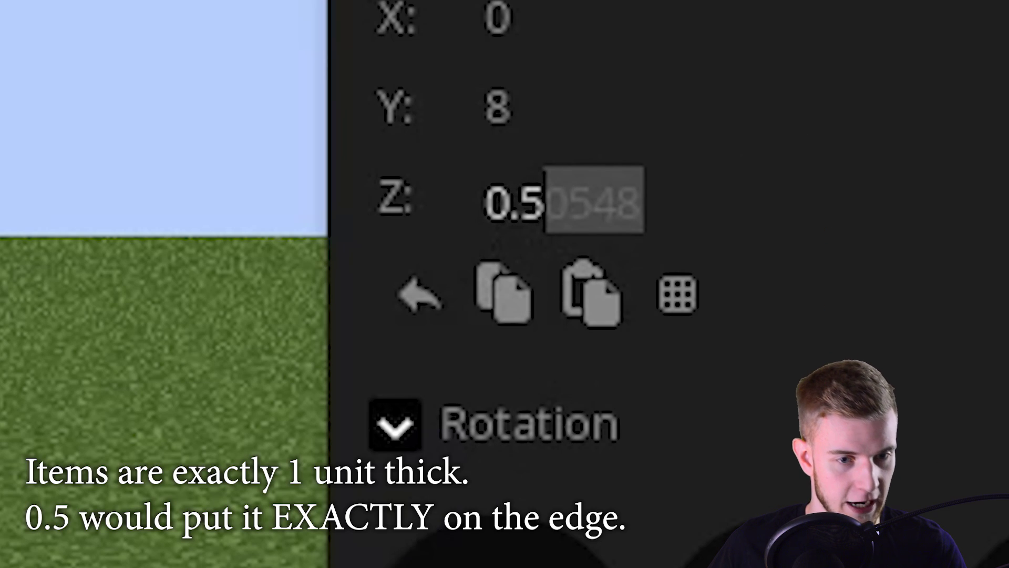
text(2)
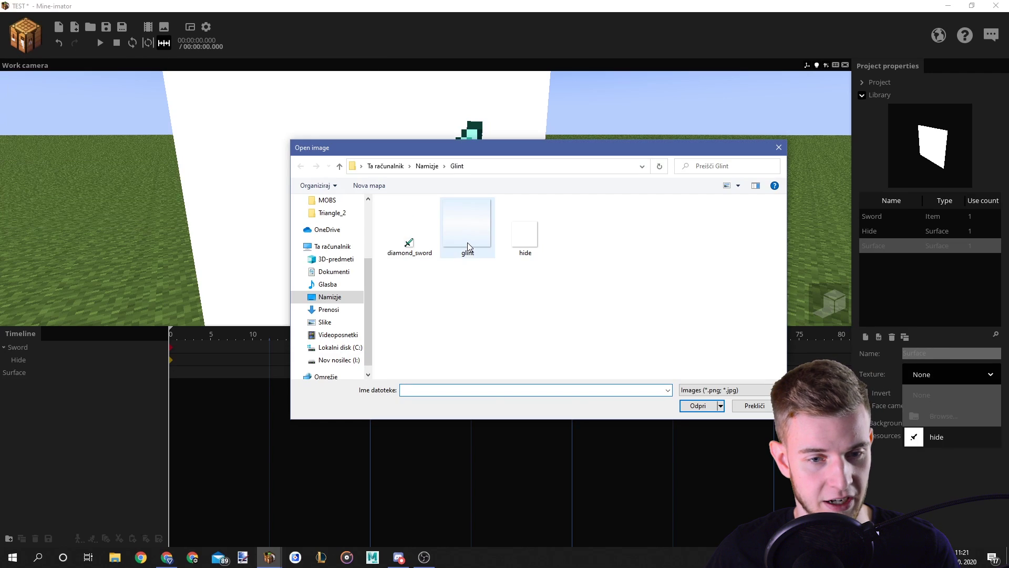
Step: Give the new surface the glint texture, parent it to Sword, and set its Z position
double_click(471, 247)
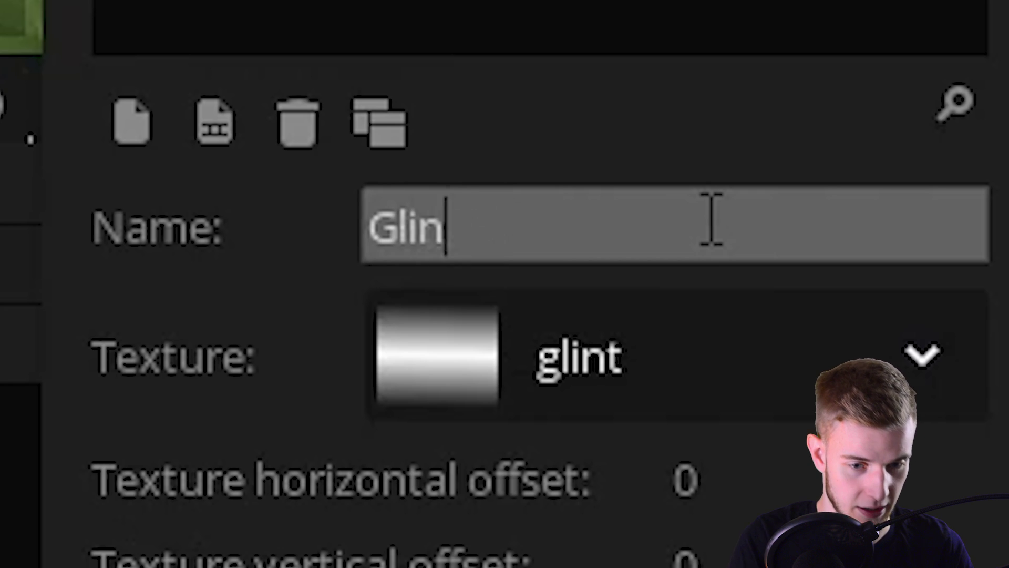
drag(97, 381, 124, 250)
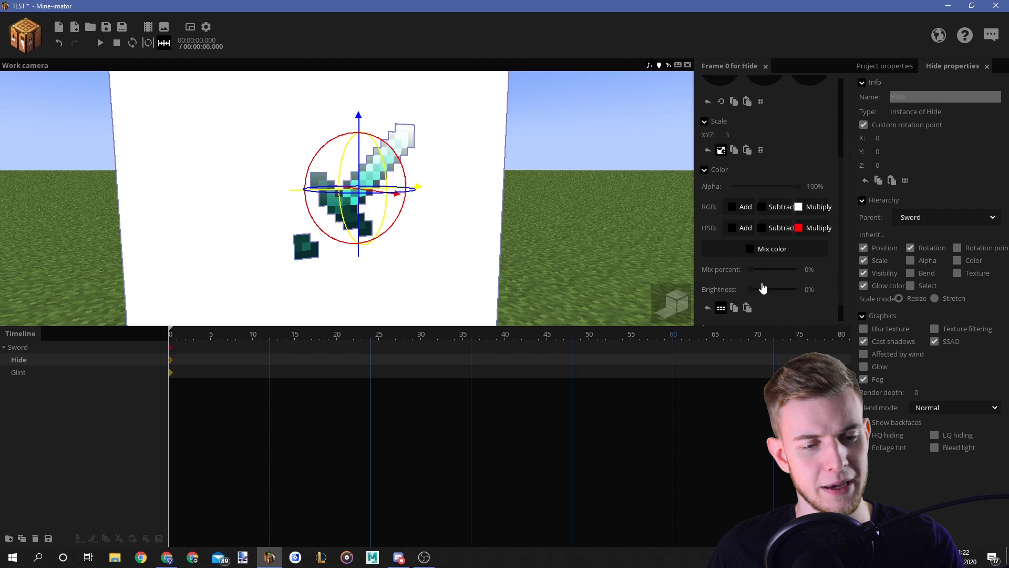
key(Return)
Step: Deselect everything, then select Sword and the Hide surface in the Timeline
click(618, 233)
click(17, 347)
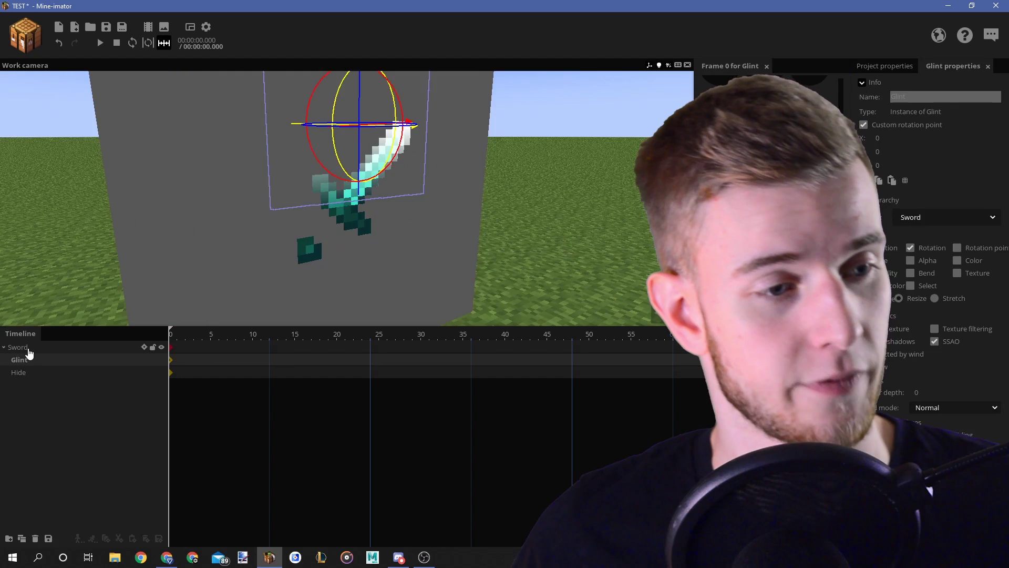
drag(18, 373, 28, 366)
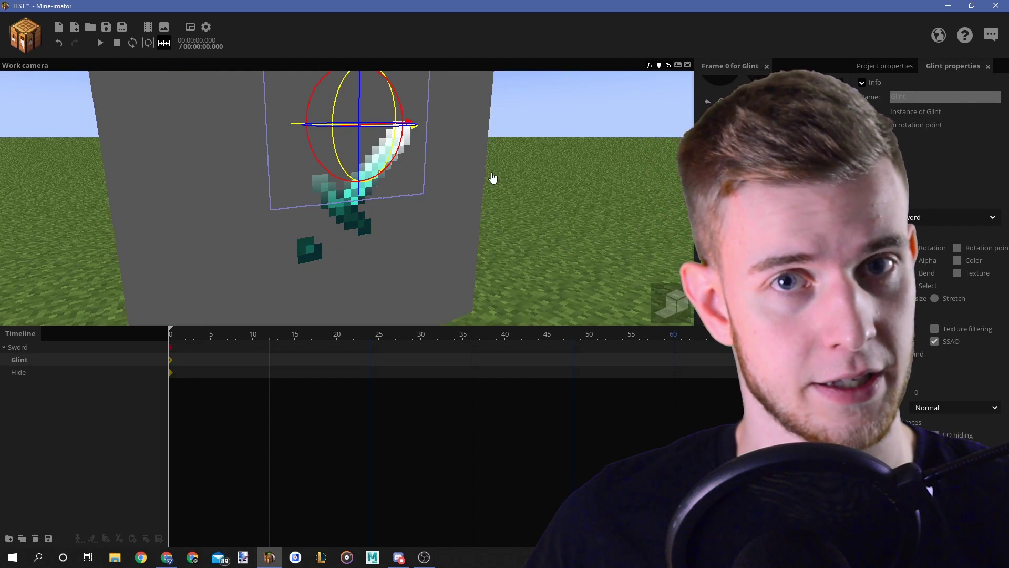
click(33, 373)
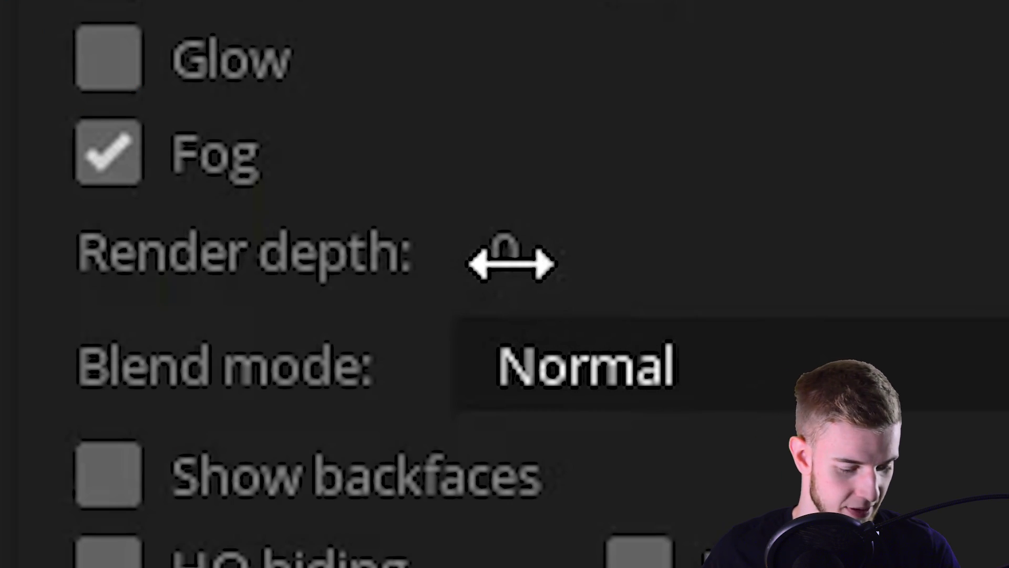
Step: Change the render depth of the Hide and Glint surfaces and review Hide's blend modes
click(509, 261)
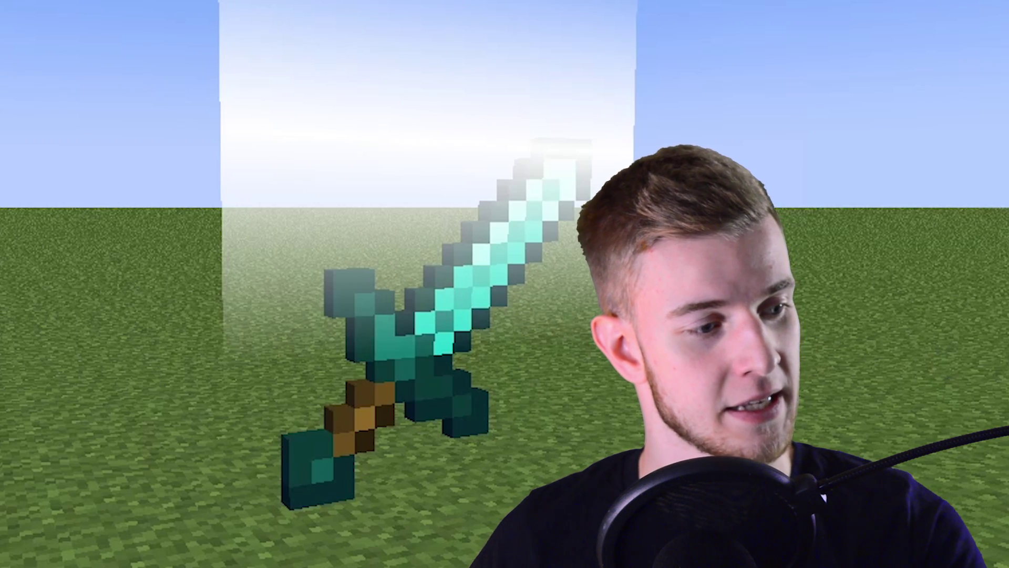
click(34, 371)
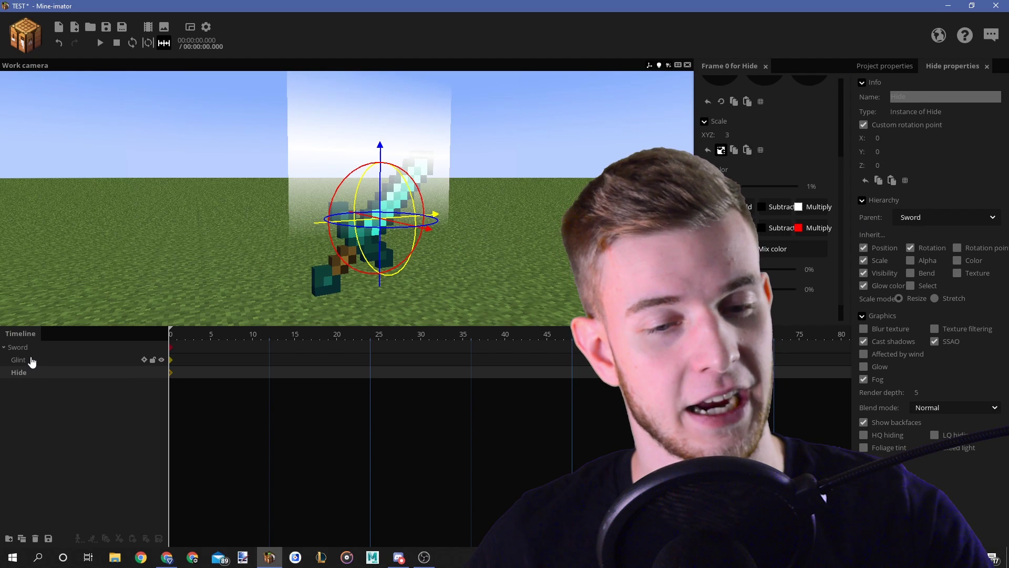
click(18, 347)
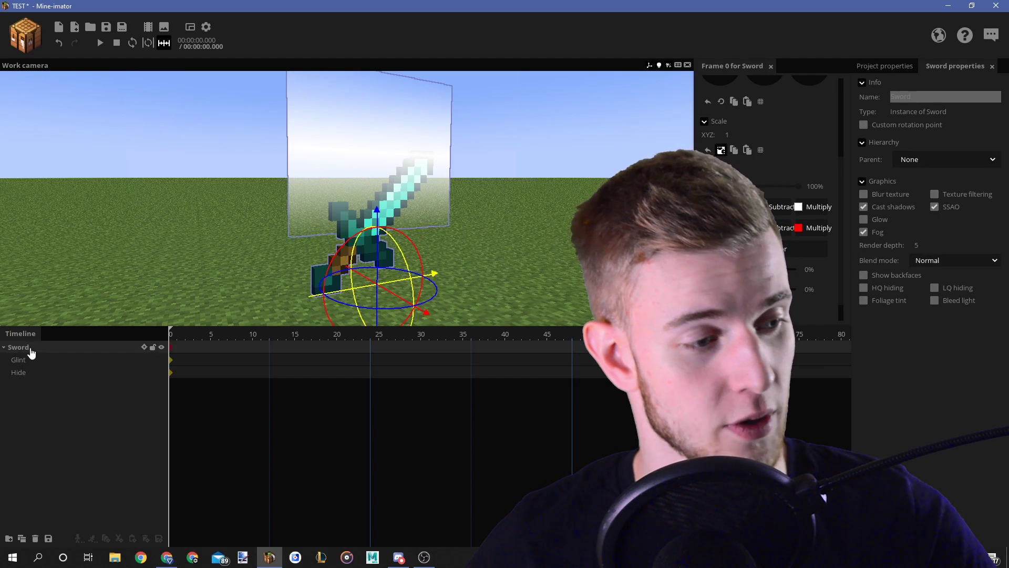
click(25, 373)
click(926, 394)
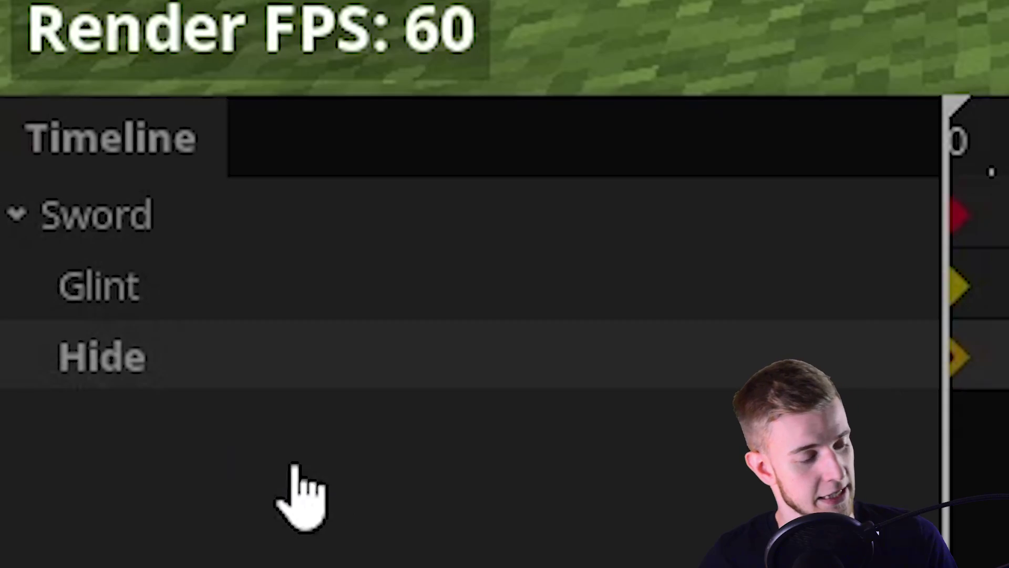
drag(305, 475, 130, 281)
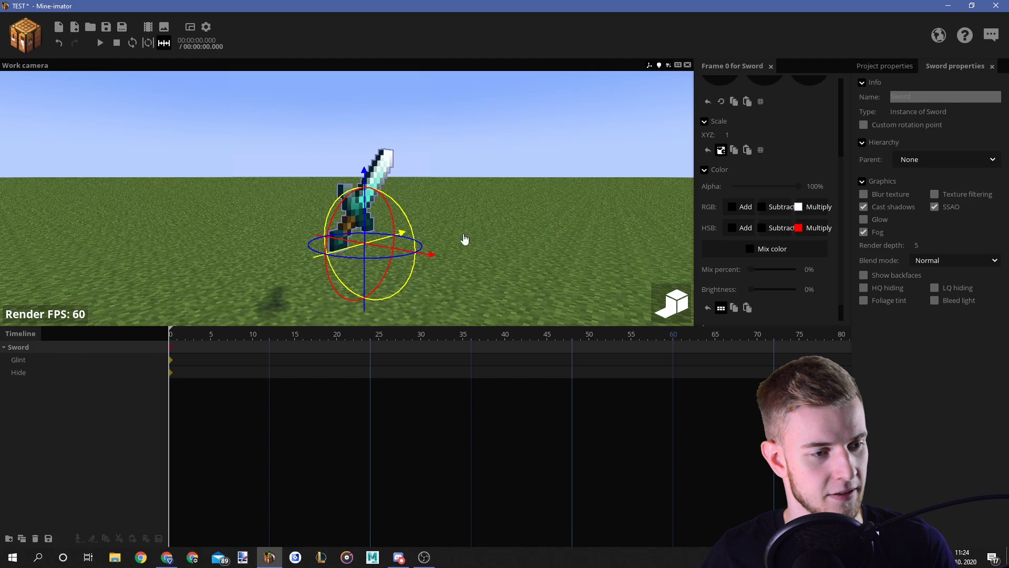
click(27, 373)
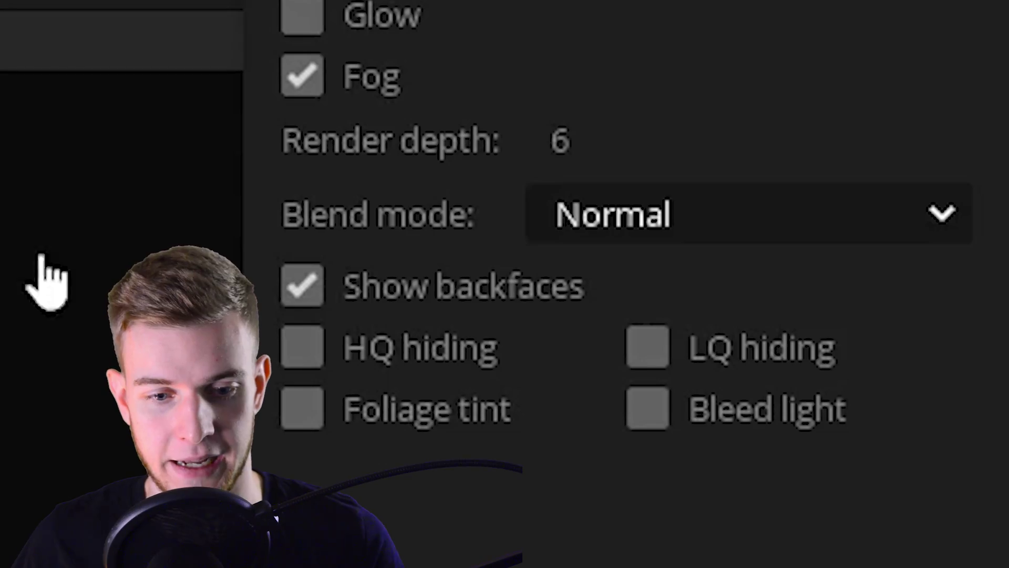
click(590, 213)
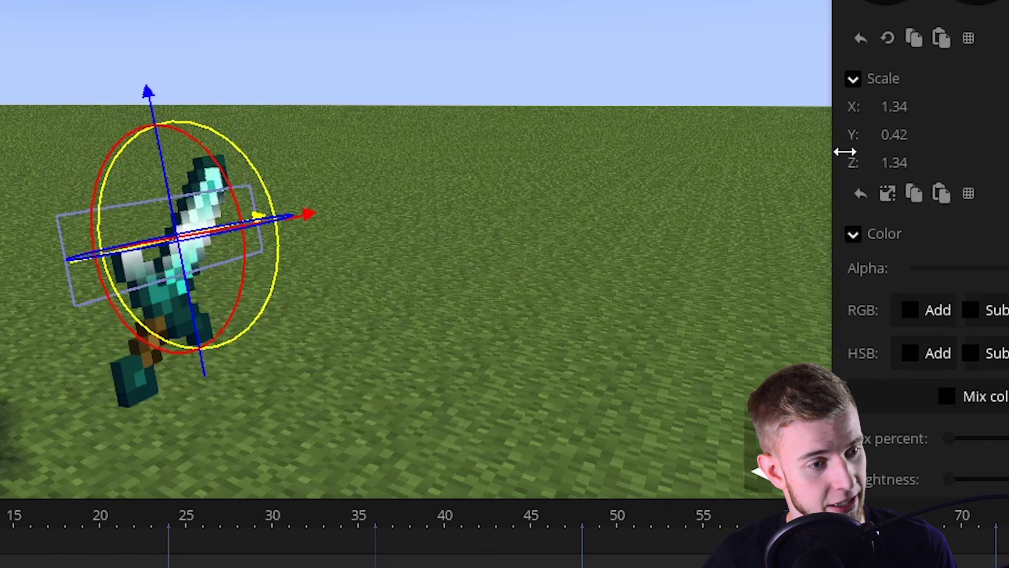
Step: Set Glint's Y scale to 0.43, choose a brighter blend mode, and rotate it at frame 10
drag(845, 151, 847, 151)
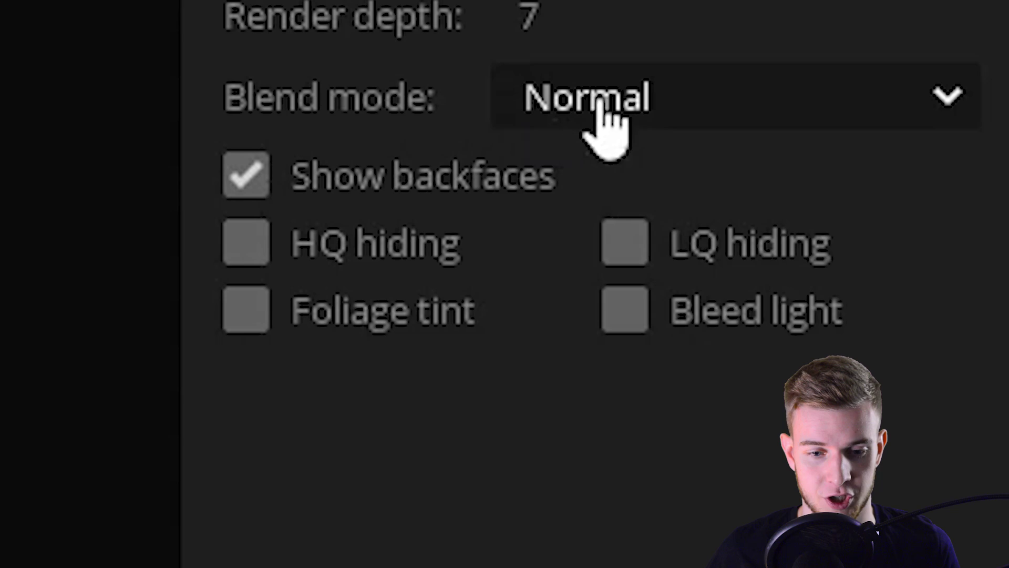
click(929, 410)
click(936, 434)
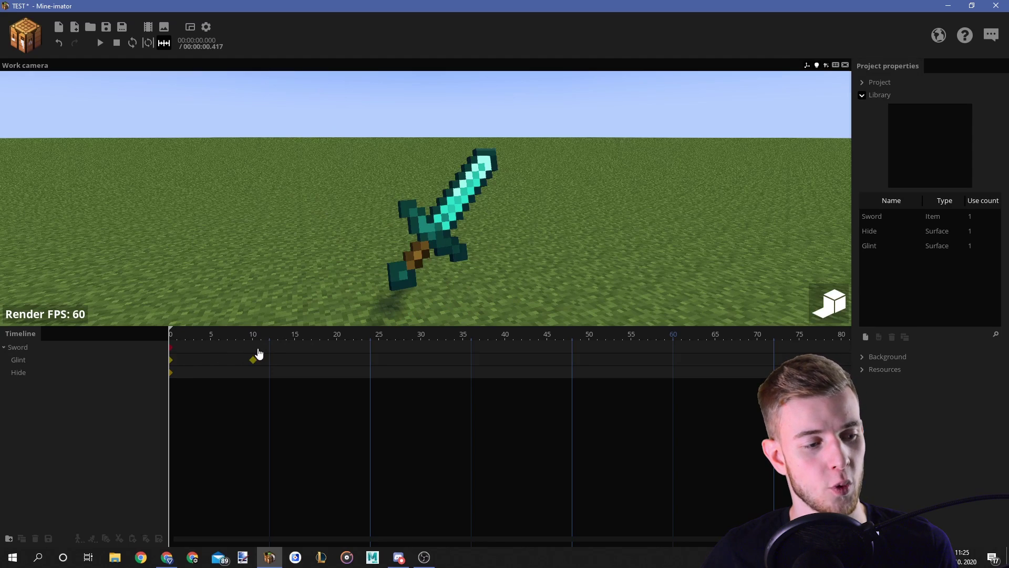
click(254, 348)
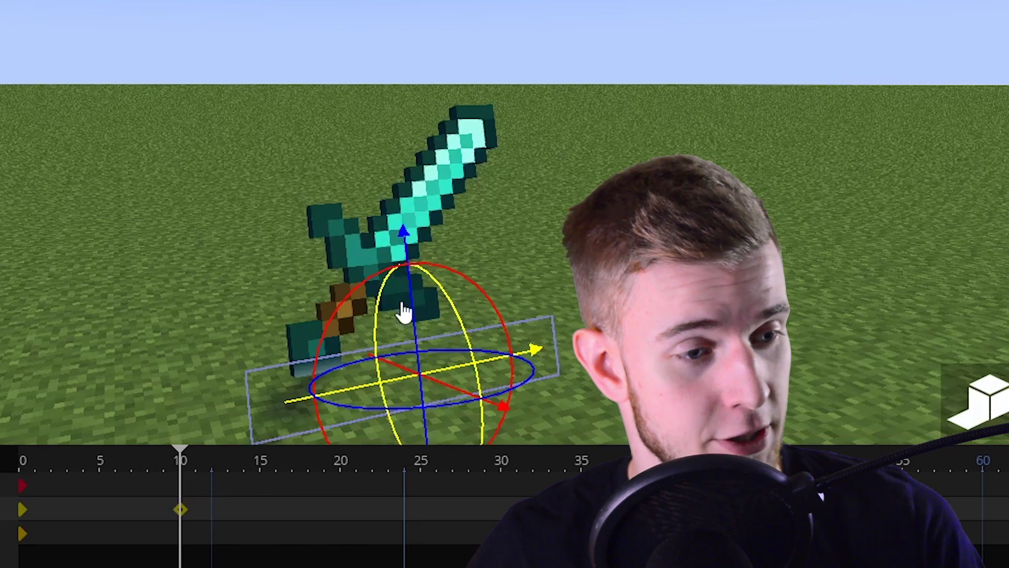
drag(401, 309, 391, 111)
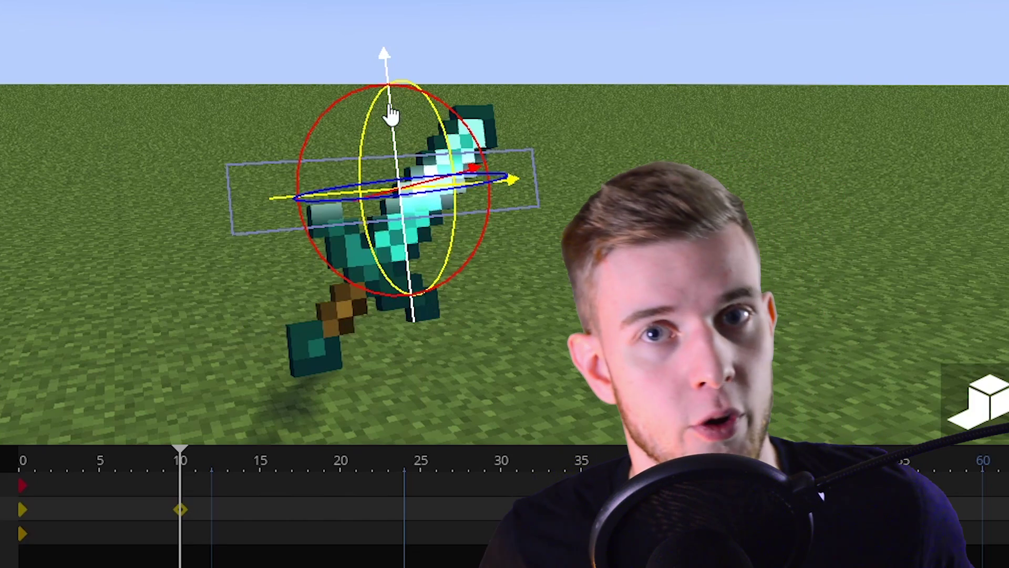